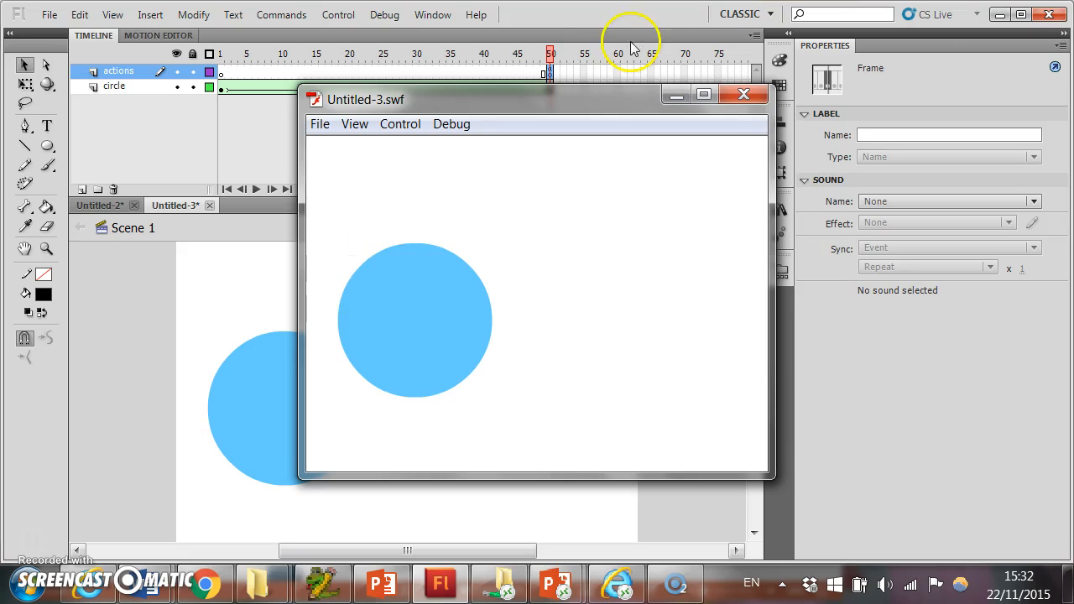
# - Close the movie preview and add a layer named "button" above the actions layer
pyautogui.click(764, 94)
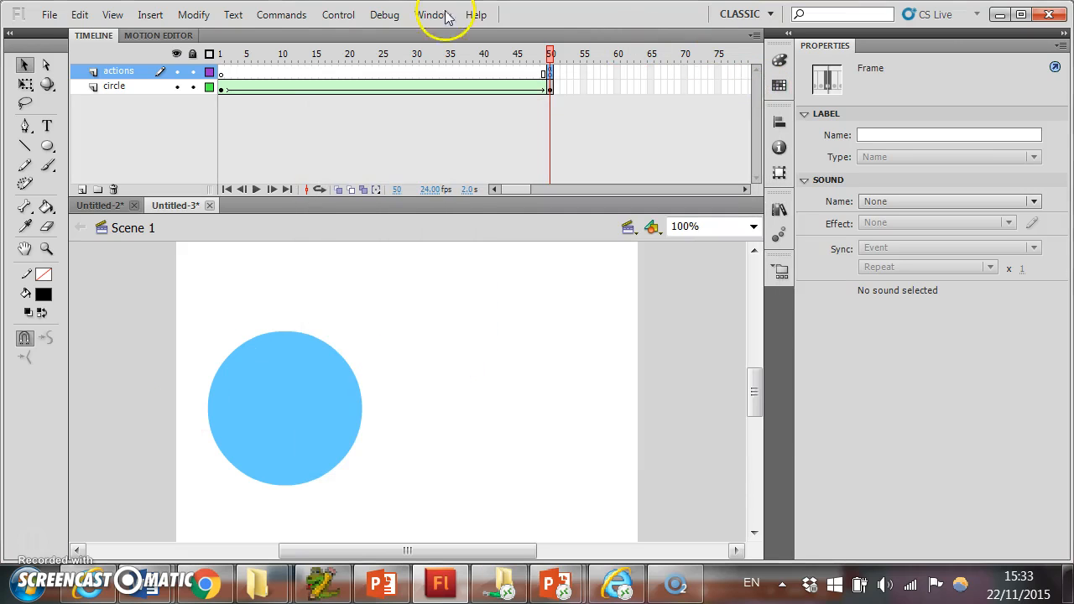
pyautogui.rightClick(123, 72)
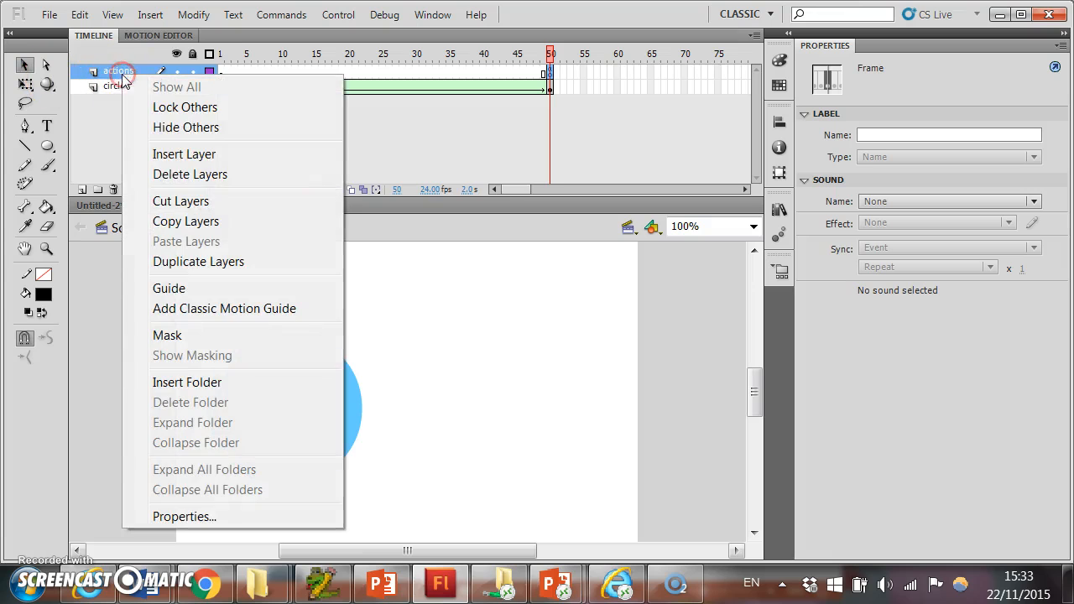
pyautogui.click(177, 152)
pyautogui.doubleClick(132, 71)
pyautogui.write('button')
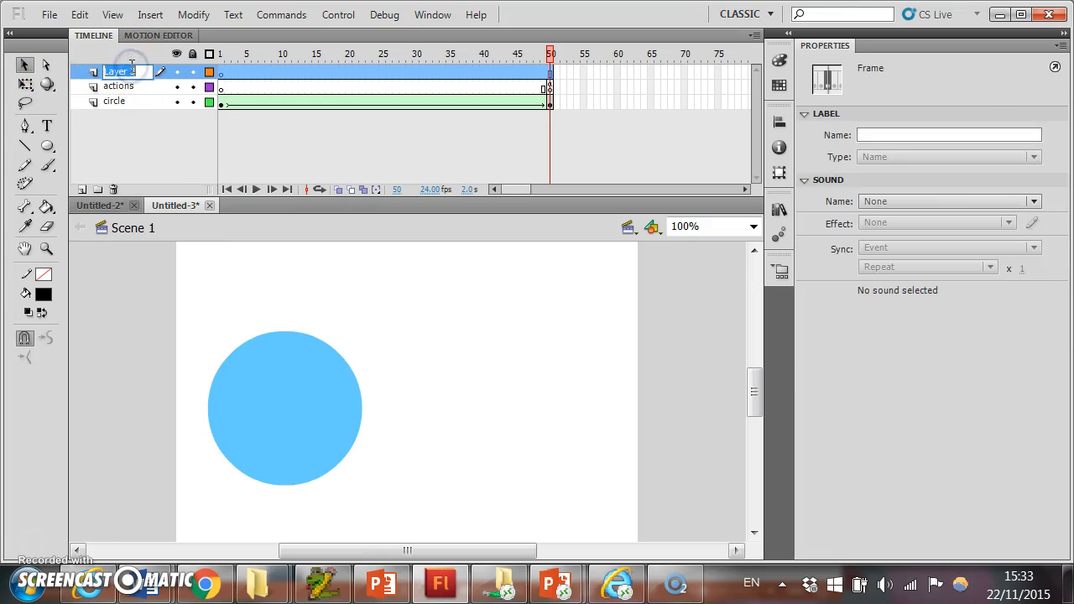
pyautogui.press('Return')
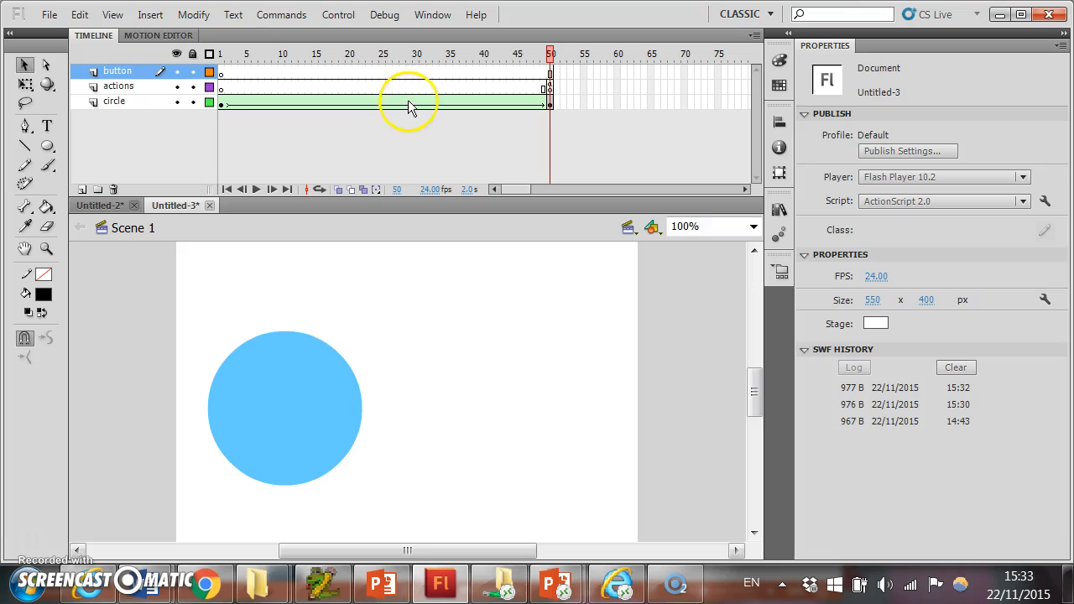
# - Insert a keyframe at frame 50 of the button layer
pyautogui.click(550, 73)
pyautogui.rightClick(550, 73)
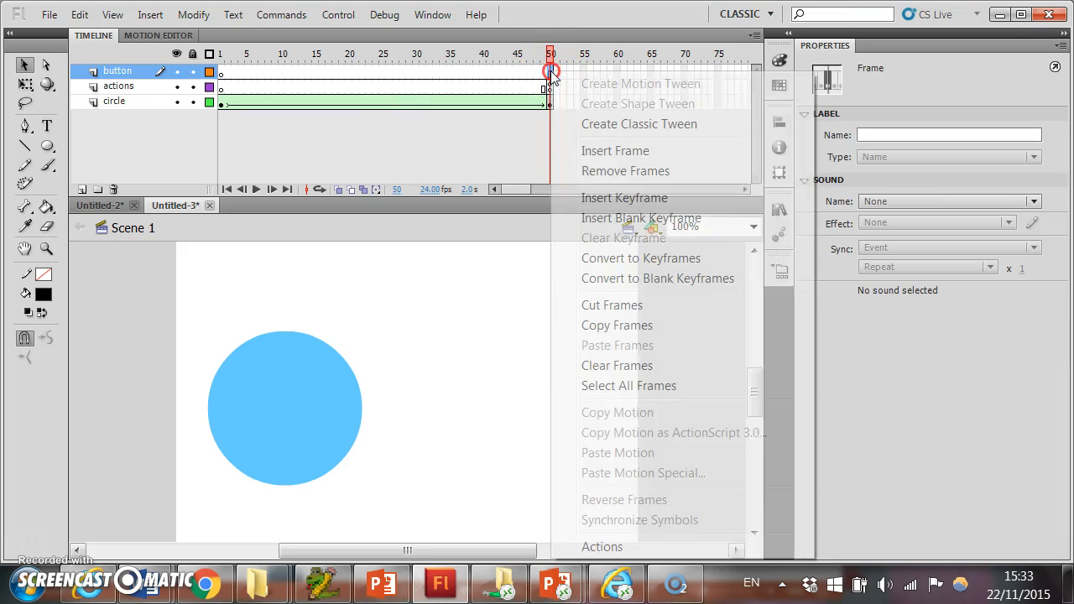
pyautogui.click(603, 197)
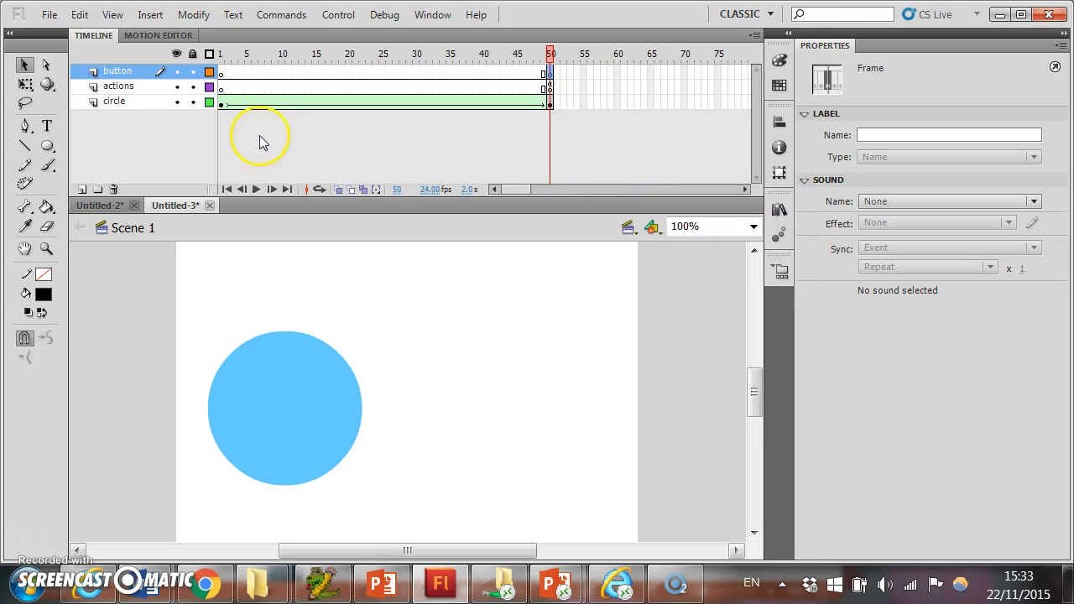
# - Draw a black rectangle about 166 by 54 px in the upper-right area of the stage on the button layer
pyautogui.click(49, 146)
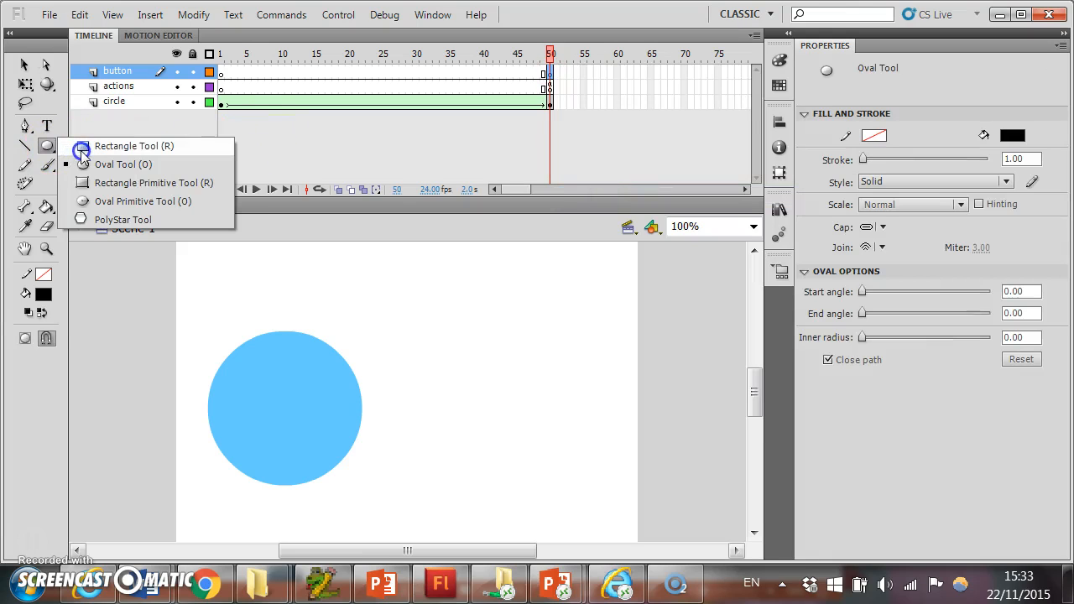
pyautogui.click(78, 146)
pyautogui.moveTo(473, 262); pyautogui.dragTo(613, 306)
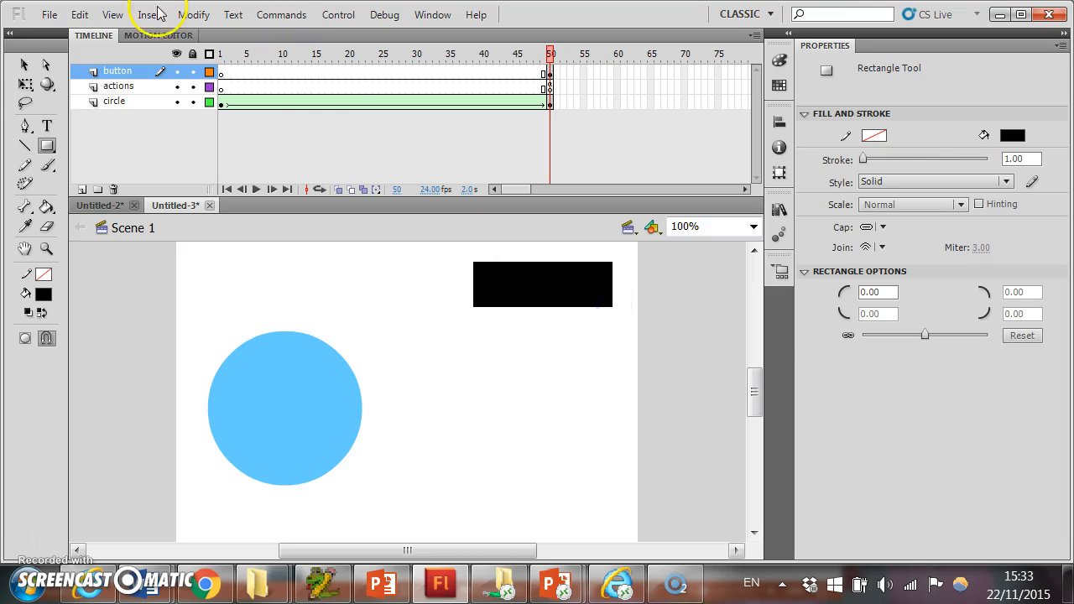
# - Convert the black rectangle into a Button symbol named "replay"
pyautogui.click(24, 65)
pyautogui.rightClick(533, 281)
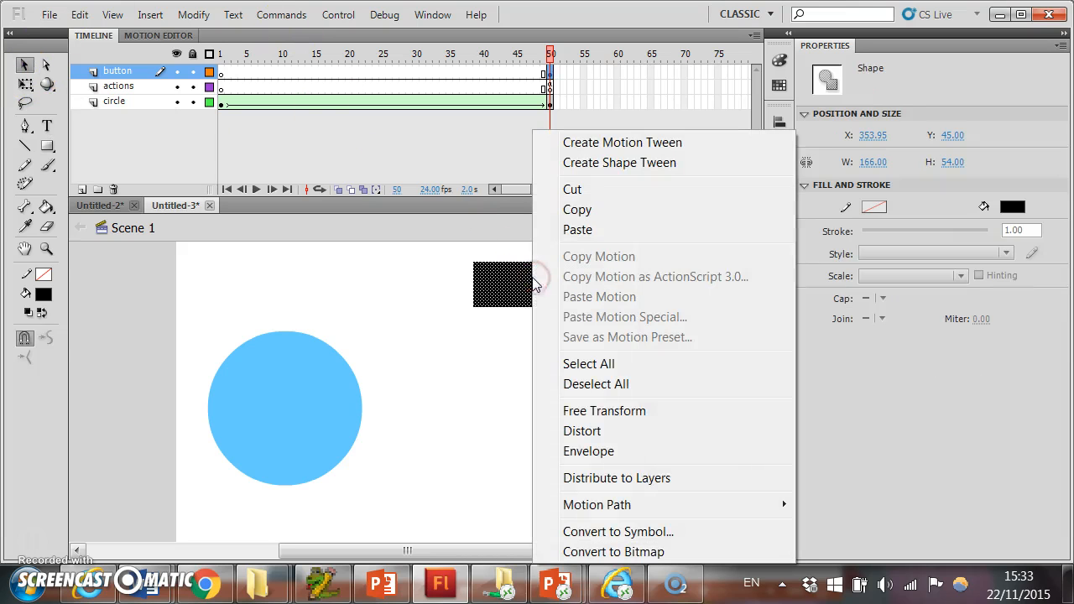
pyautogui.click(635, 532)
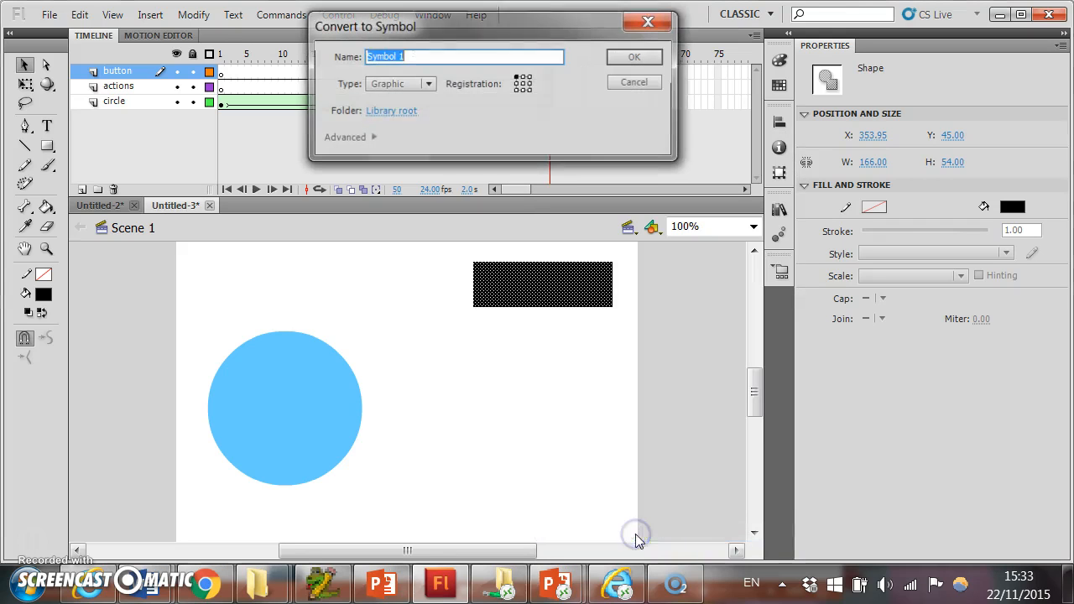
pyautogui.click(428, 84)
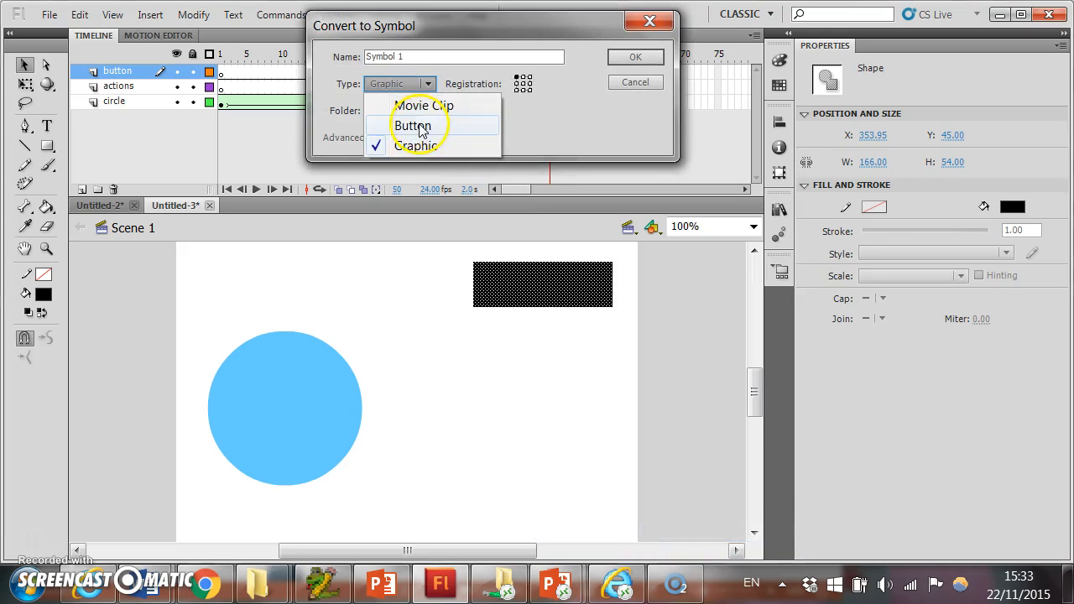
pyautogui.click(412, 125)
pyautogui.moveTo(413, 56); pyautogui.dragTo(284, 42)
pyautogui.write('replay')
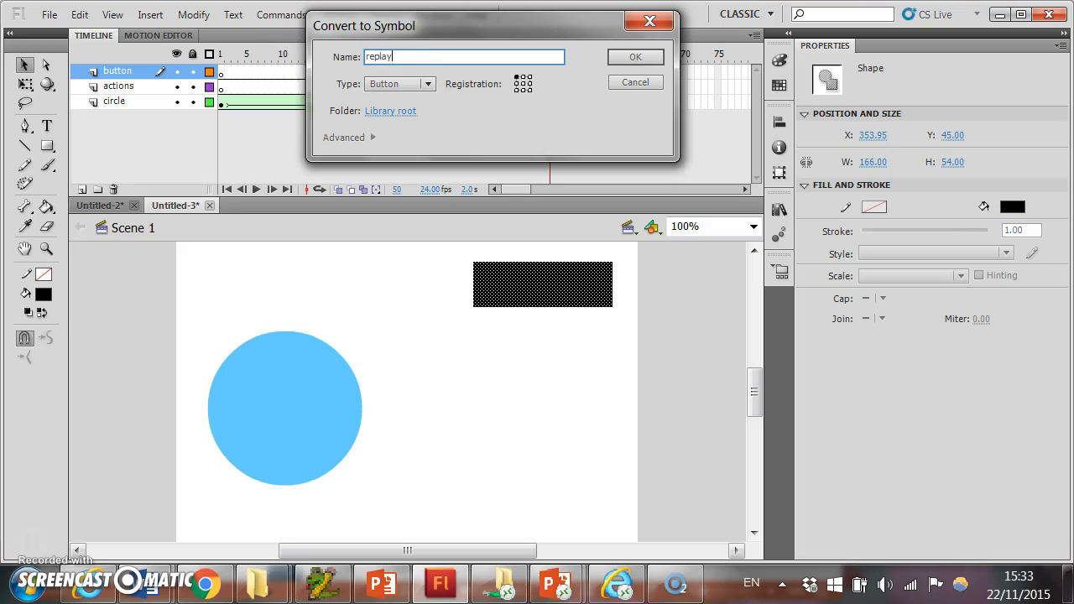
pyautogui.click(648, 56)
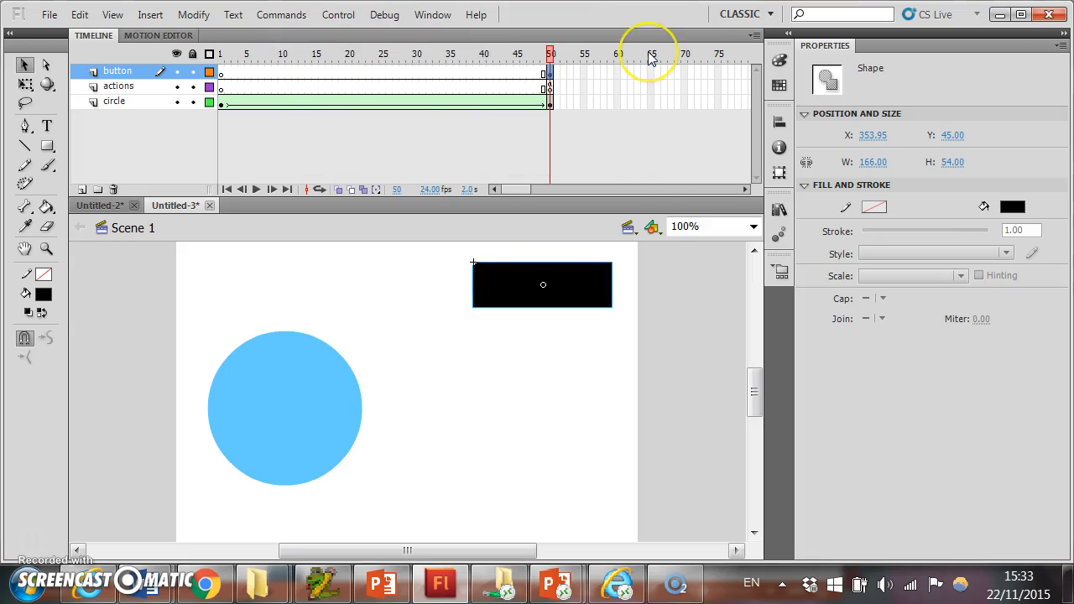
pyautogui.click(657, 361)
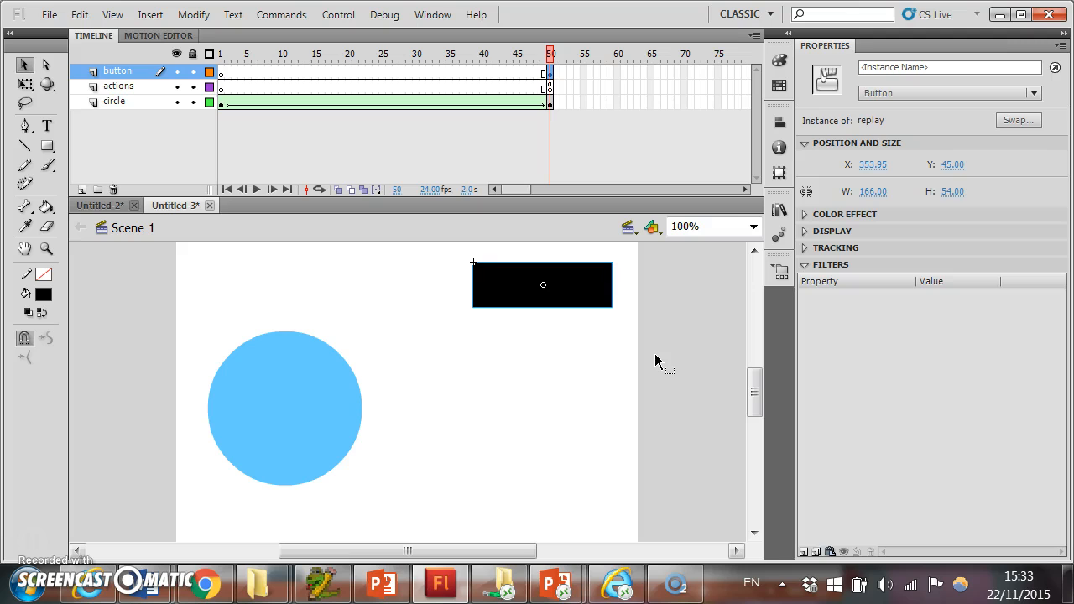
# - Open the replay button symbol for editing and rename its Layer 1 to "box"
pyautogui.doubleClick(571, 293)
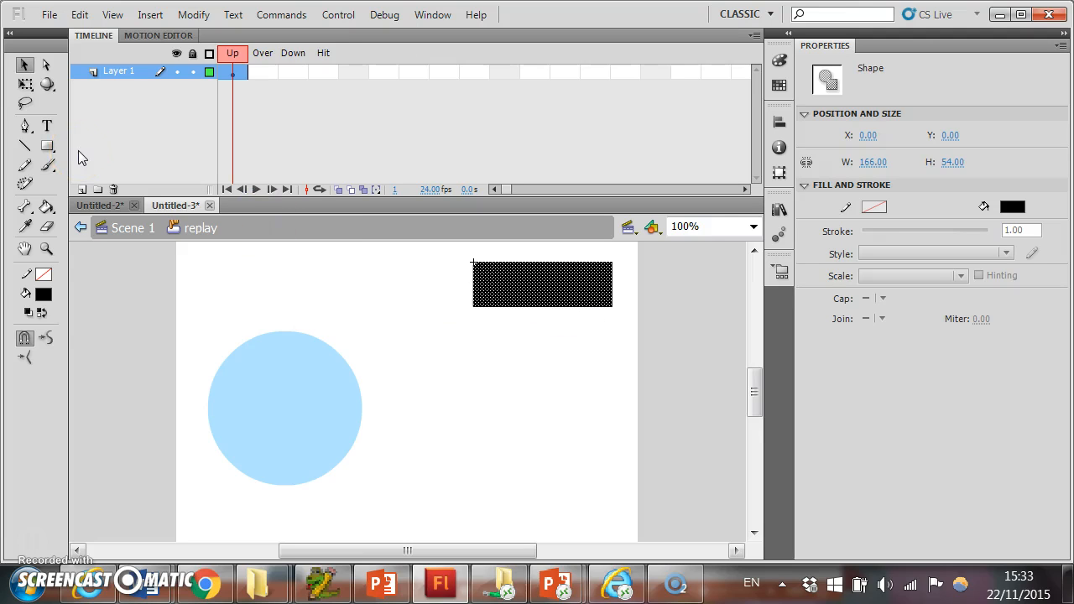
pyautogui.doubleClick(118, 71)
pyautogui.write('box')
pyautogui.press('Return')
# - Add a layer named "text" above the box layer inside the replay symbol
pyautogui.rightClick(119, 71)
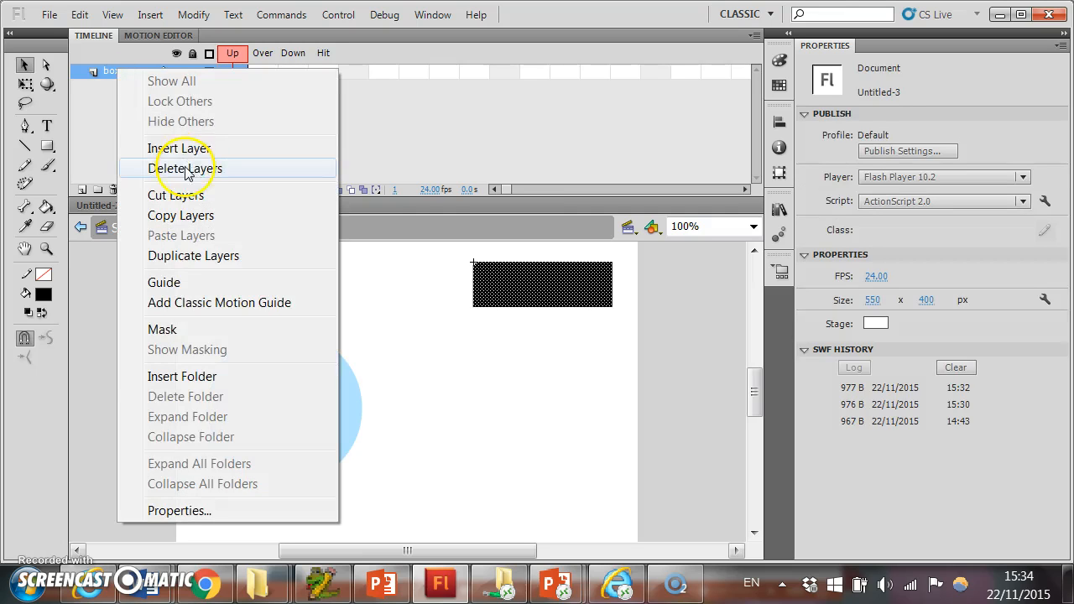
pyautogui.click(179, 148)
pyautogui.doubleClick(120, 73)
pyautogui.write('text')
pyautogui.press('Return')
# - Add the white text "Replay" centred on the black box and return to Scene 1
pyautogui.click(47, 126)
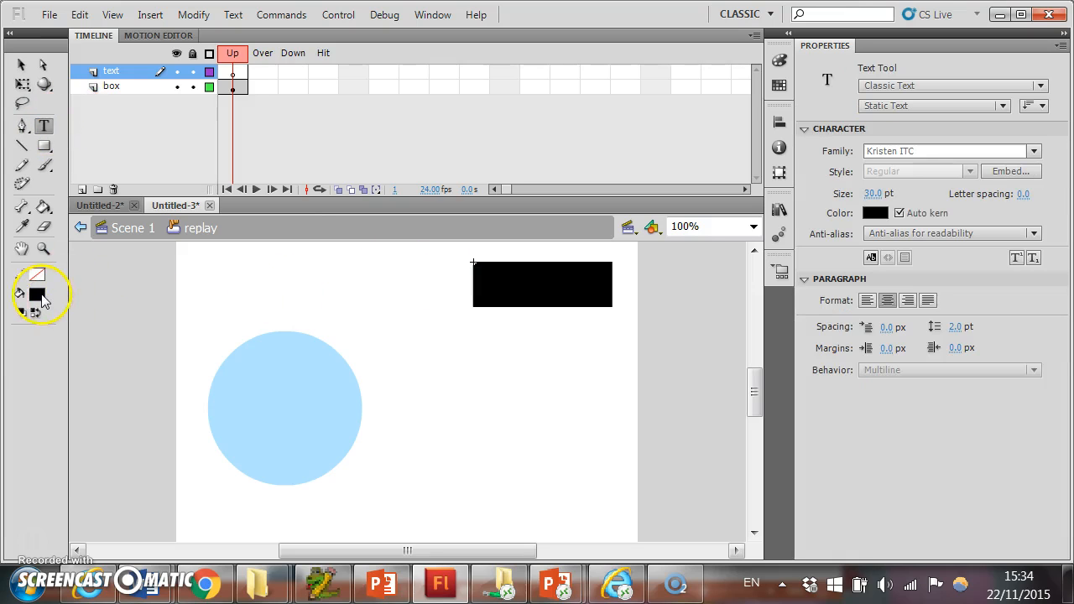
pyautogui.click(40, 294)
pyautogui.click(52, 391)
pyautogui.click(493, 259)
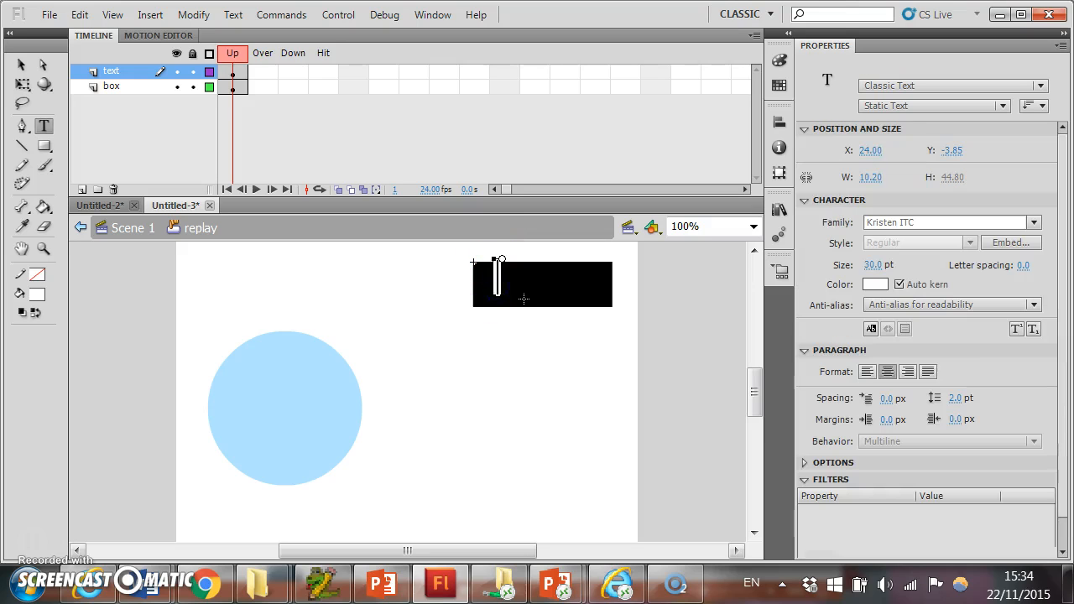
pyautogui.write('Replay')
pyautogui.click(22, 69)
pyautogui.moveTo(503, 281); pyautogui.dragTo(551, 294)
pyautogui.click(604, 338)
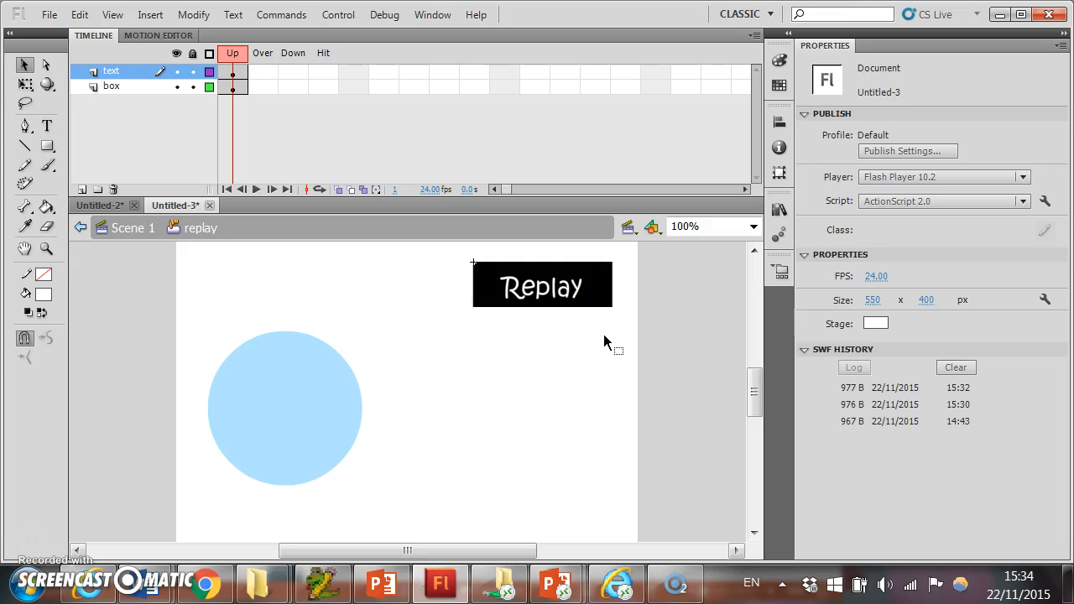
pyautogui.click(143, 237)
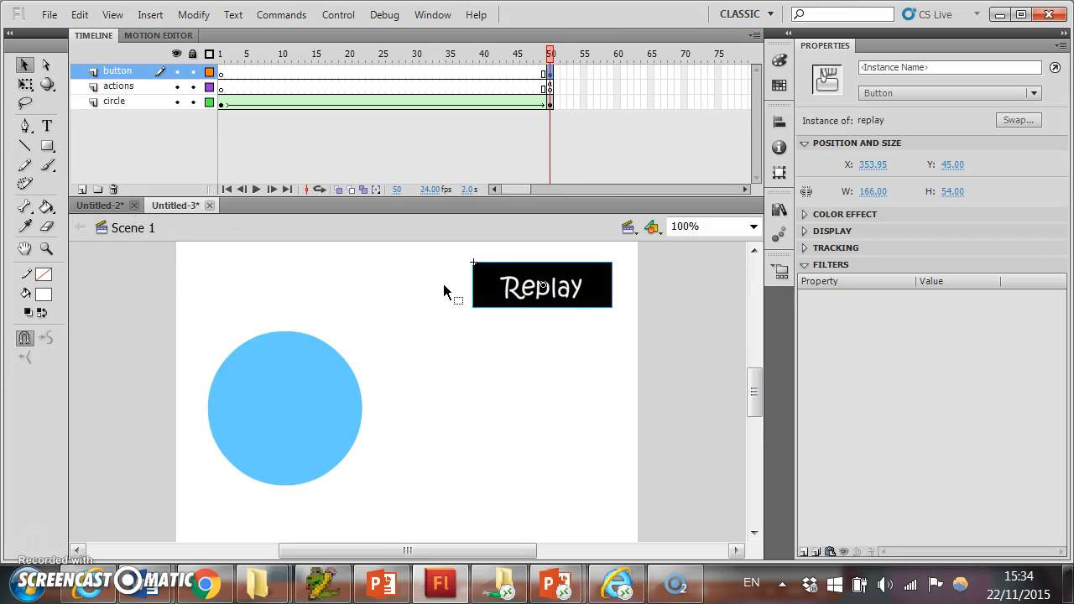
# - Test the movie, try the Replay button, and close the preview
pyautogui.hotkey('ctrl', 'Return')
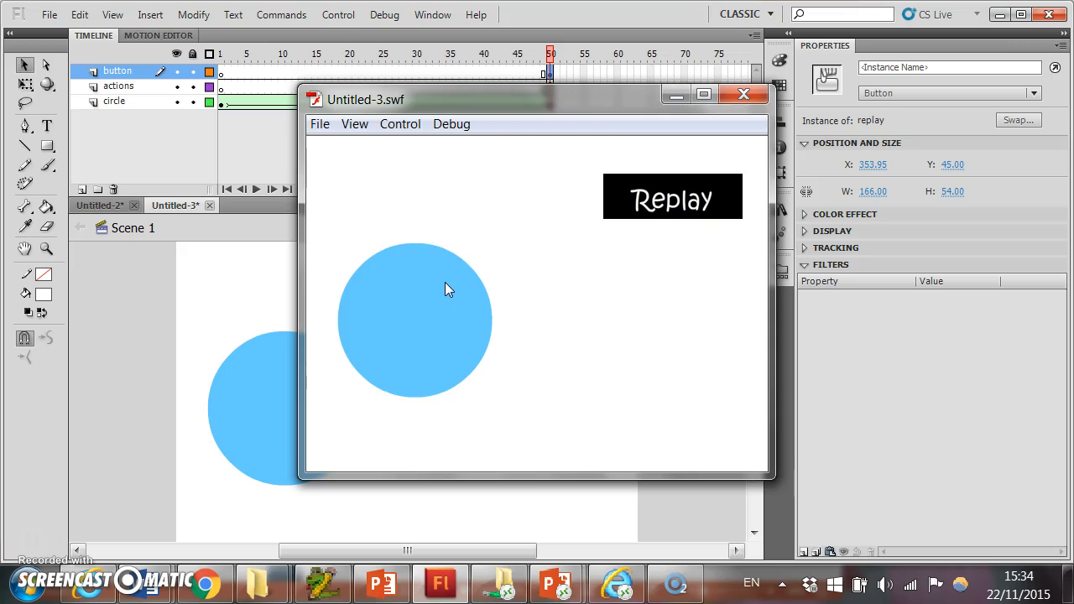
pyautogui.click(618, 208)
pyautogui.click(732, 203)
pyautogui.click(746, 91)
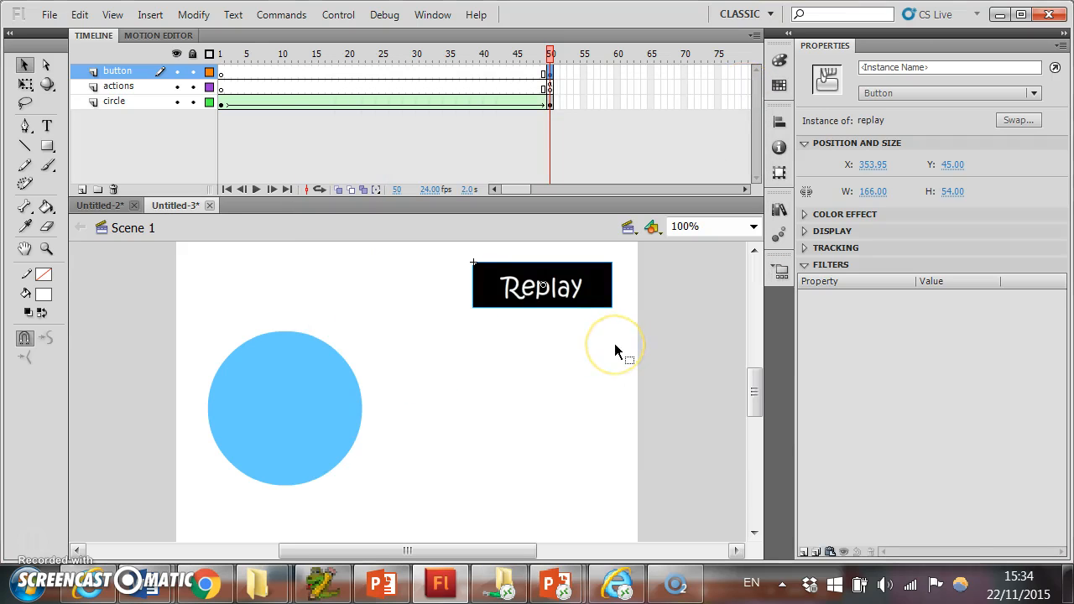
# - Write the script on(release){ goToAndPLay(1); } in the actions of the Replay button
pyautogui.press('F9')
pyautogui.click(427, 33)
pyautogui.click(390, 5)
pyautogui.moveTo(416, 18); pyautogui.dragTo(706, 333)
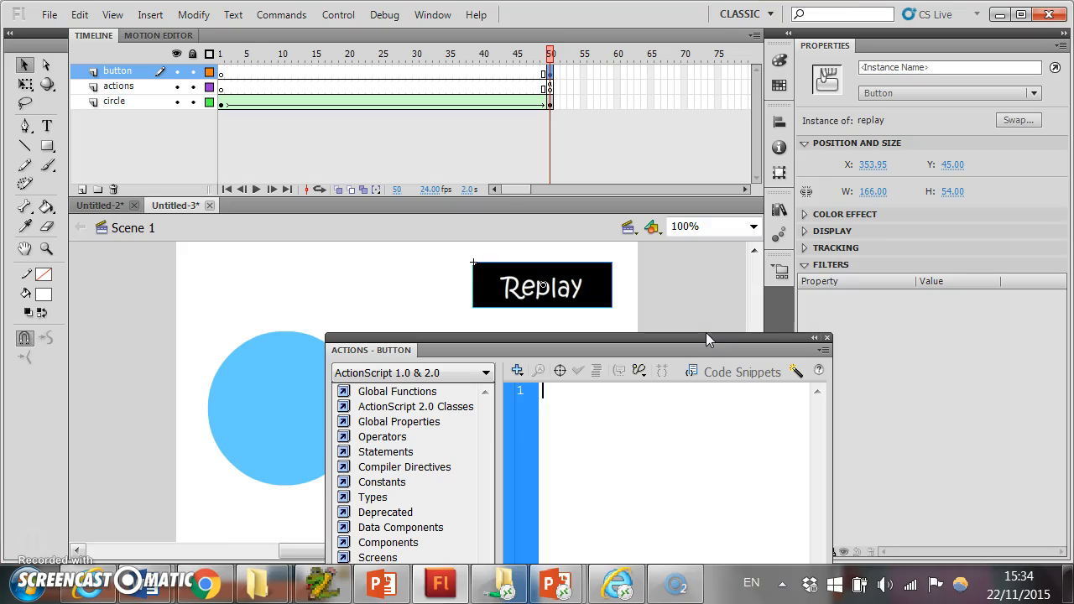
pyautogui.click(594, 430)
pyautogui.write('on')
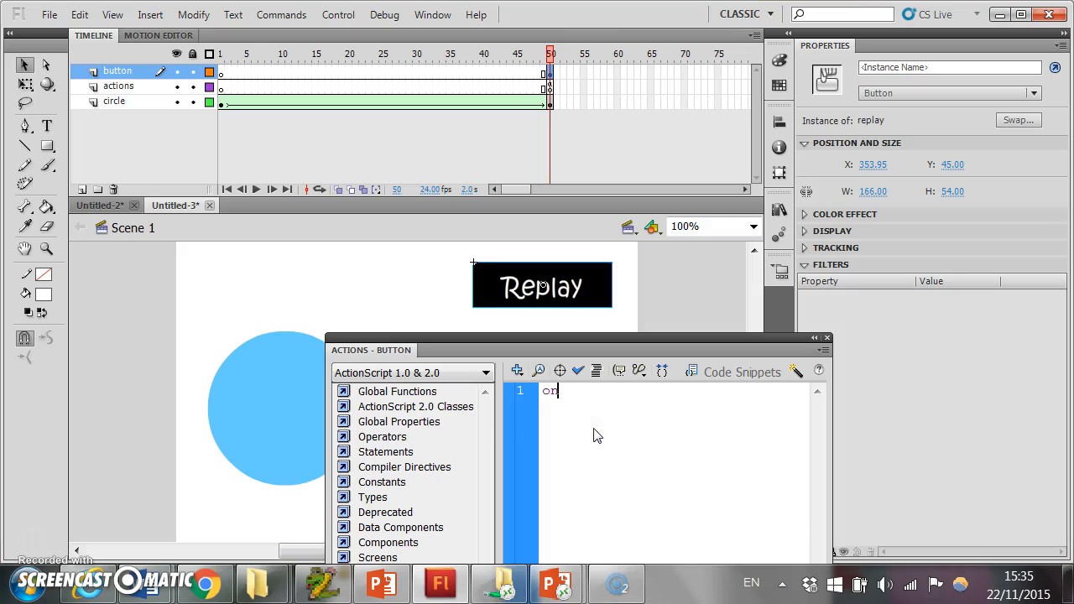
pyautogui.write('(release){')
pyautogui.click(602, 426)
pyautogui.click(640, 392)
pyautogui.write('AndPLay(1);')
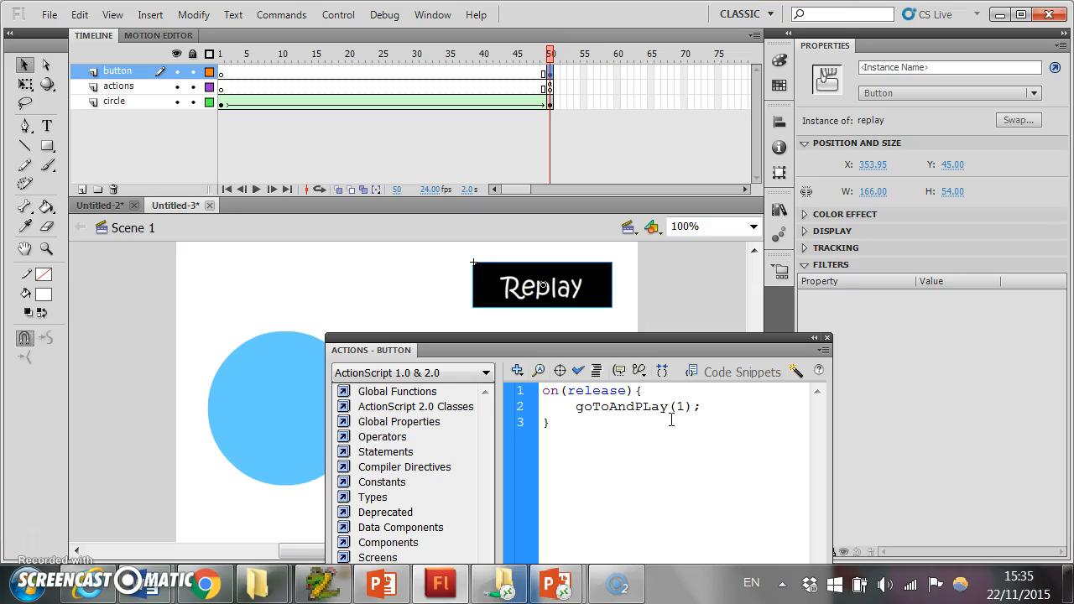
# - Correct the capitalisation in the Replay button's script so the call reads gotoAndPlay(1);
pyautogui.click(587, 413)
pyautogui.click(657, 409)
pyautogui.press('BackSpace')
pyautogui.write('l')
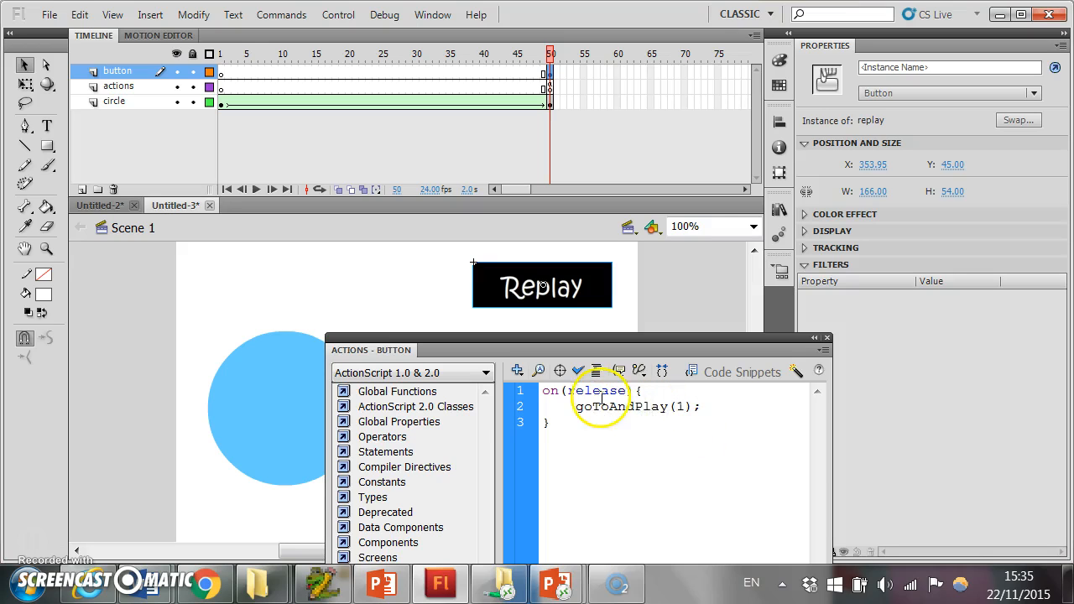
pyautogui.click(598, 406)
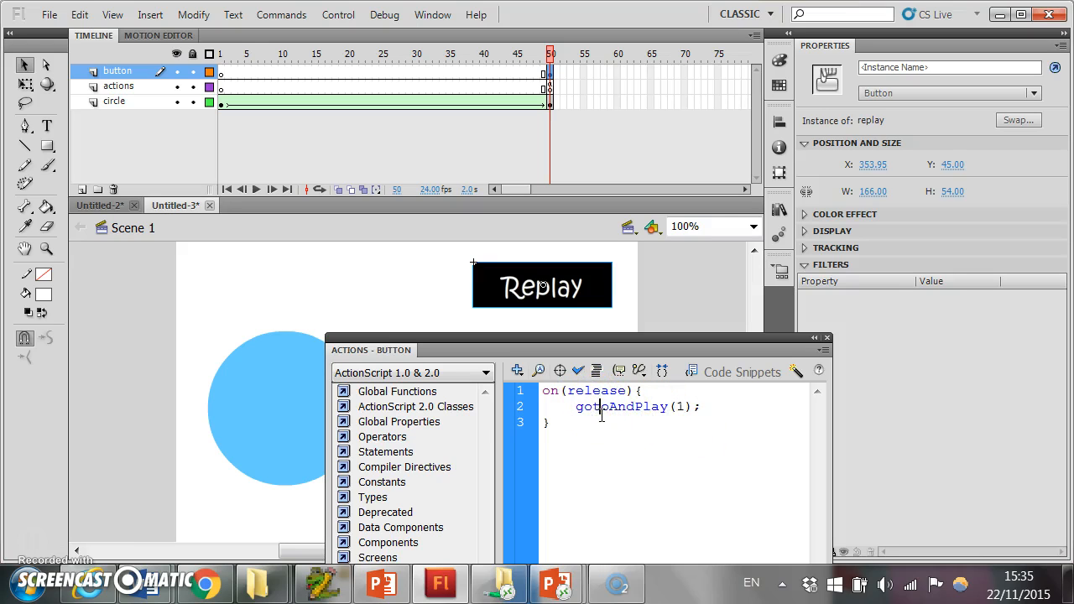
pyautogui.click(598, 409)
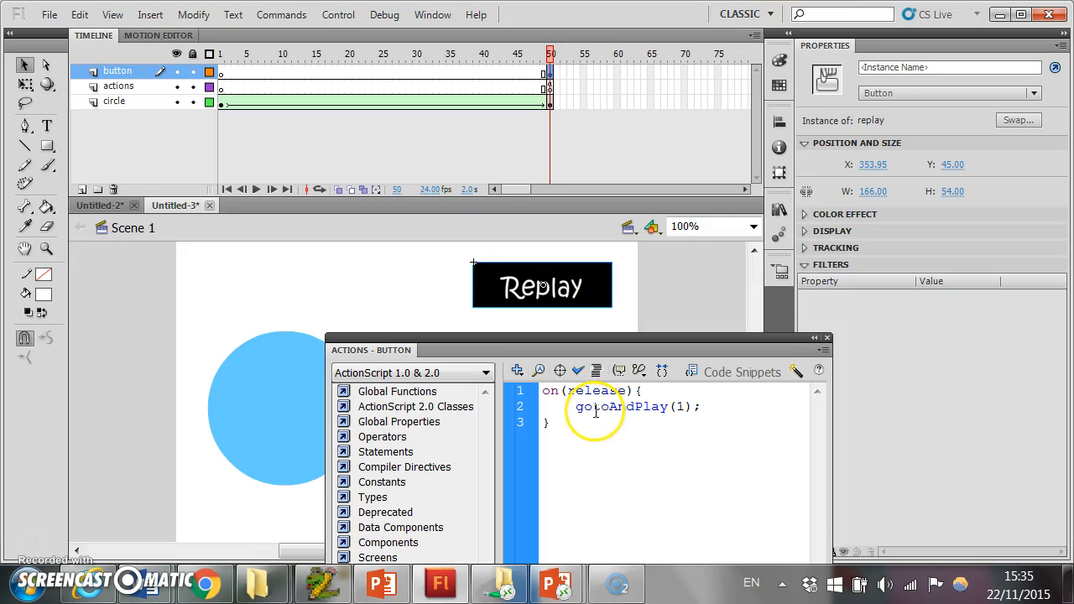
# - Review the spelling of the gotoAndPlay(1); line in the button's script and close the script editor
pyautogui.click(612, 406)
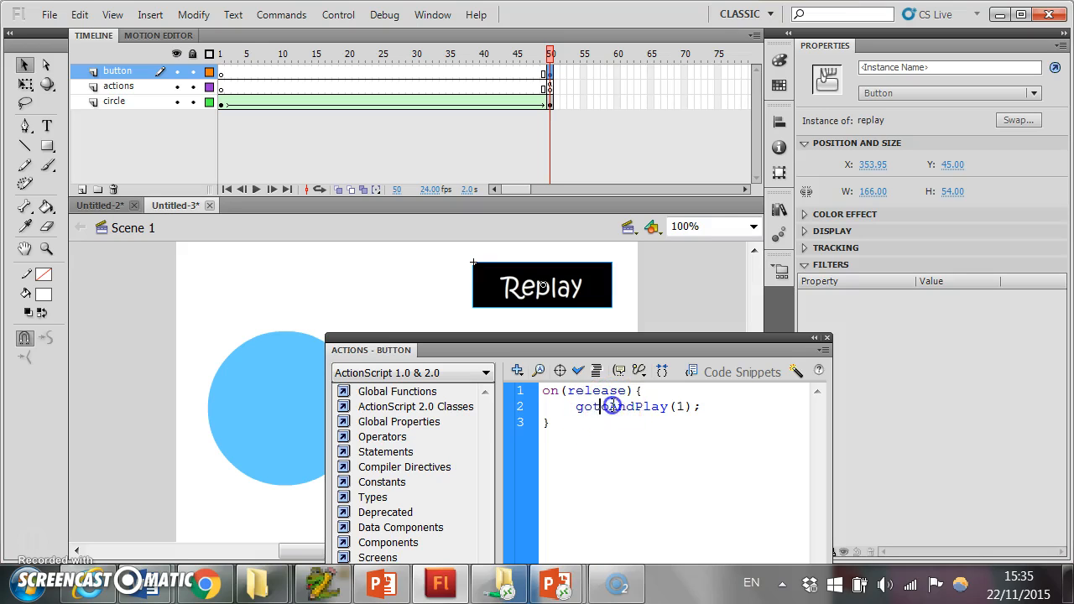
pyautogui.click(647, 409)
pyautogui.click(710, 408)
pyautogui.click(576, 408)
pyautogui.moveTo(577, 408); pyautogui.dragTo(668, 409)
pyautogui.click(719, 407)
pyautogui.click(826, 339)
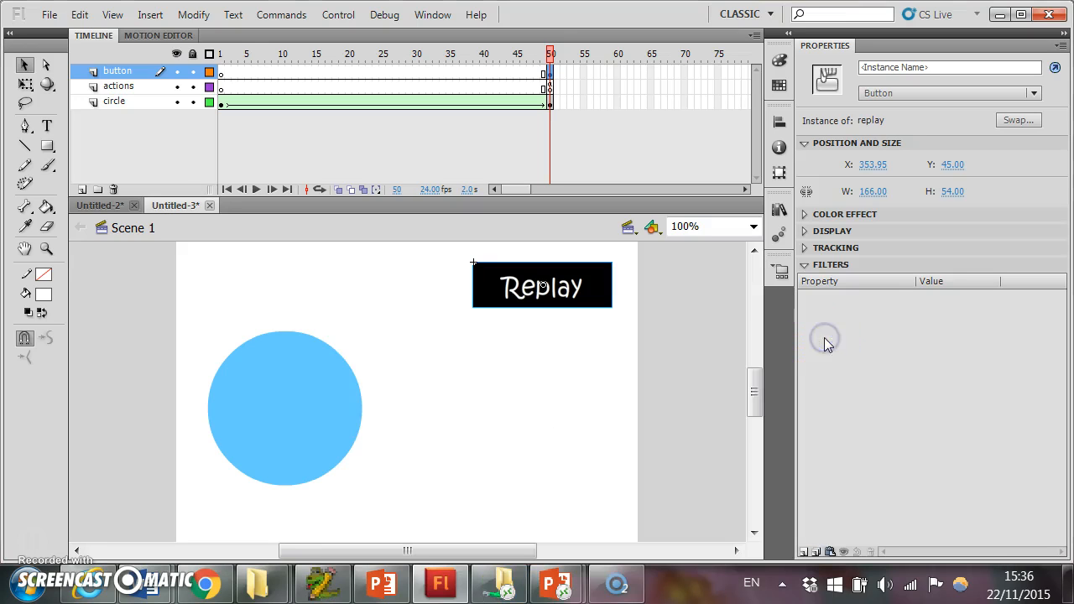
# - Test the movie, replay the circle animation with the Replay button, and close the preview
pyautogui.hotkey('ctrl', 'Return')
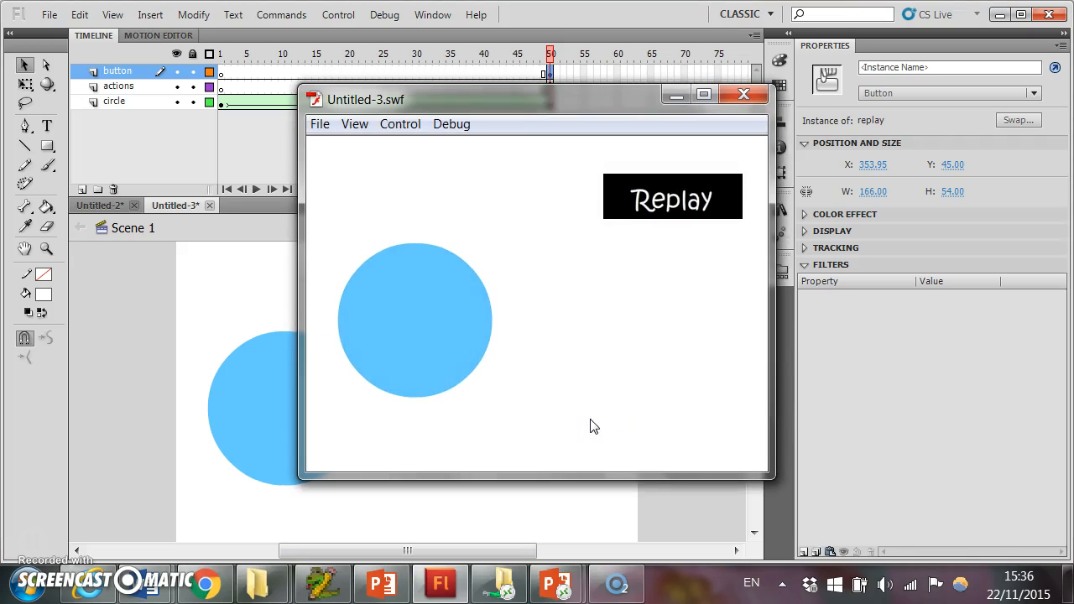
pyautogui.click(635, 212)
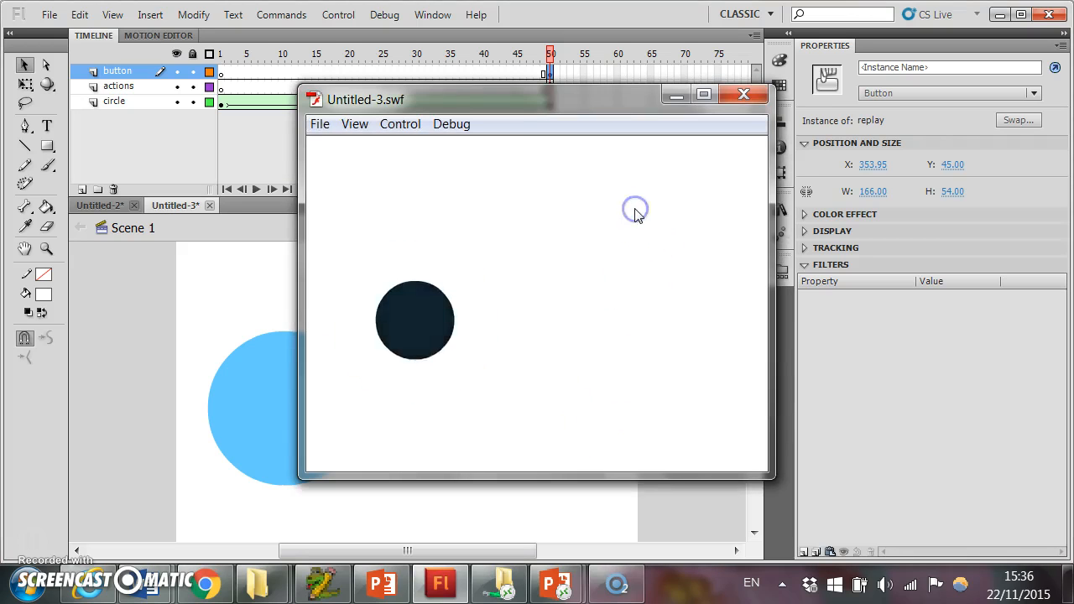
pyautogui.click(635, 211)
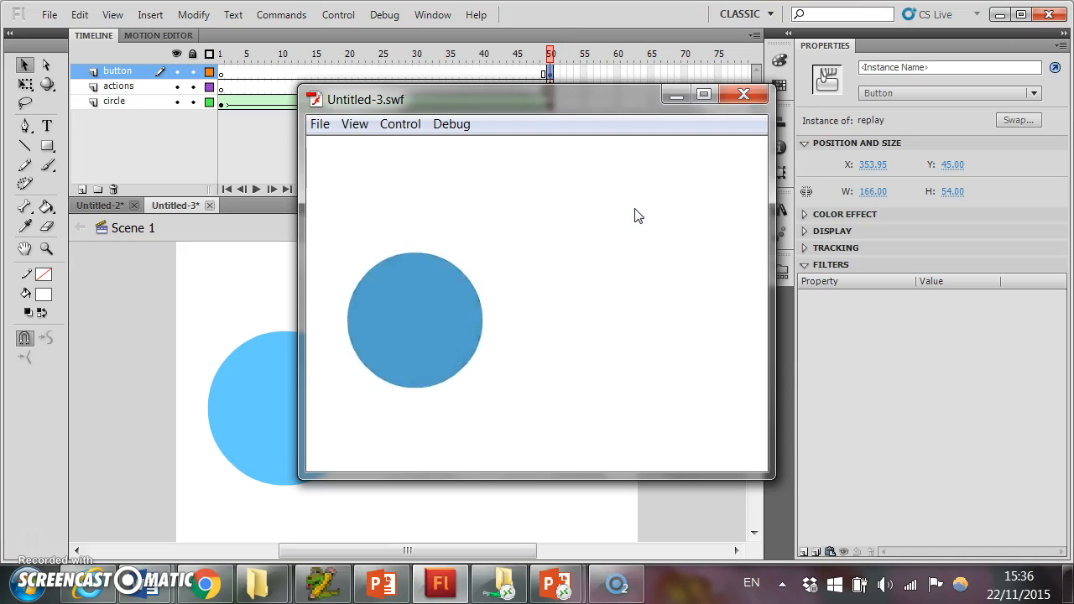
pyautogui.click(744, 94)
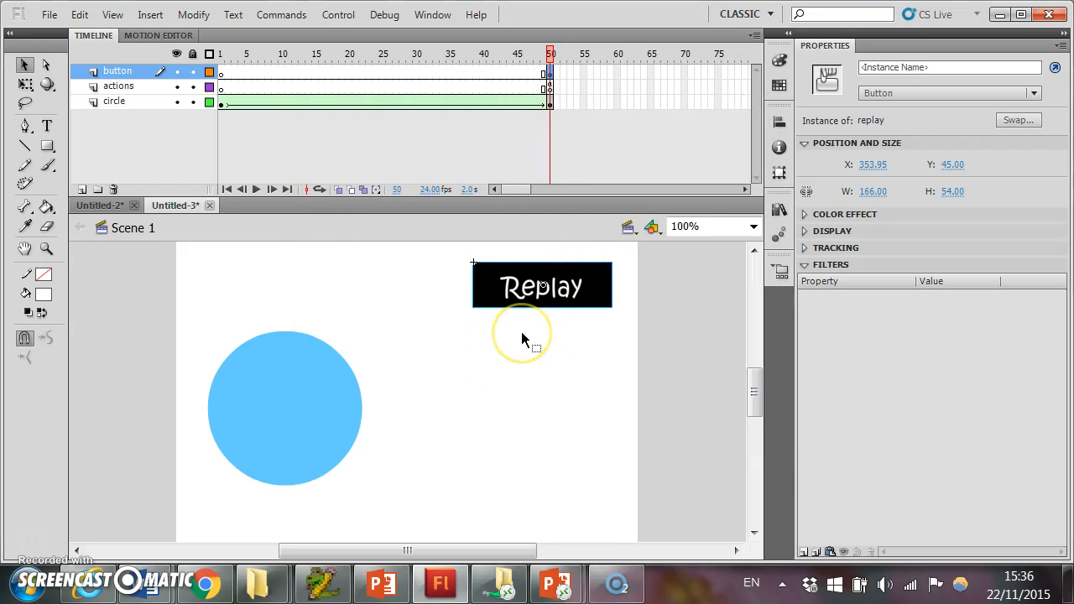
# - Reopen the Replay button's script to check its code and close the editor again
pyautogui.click(509, 287)
pyautogui.press('F9')
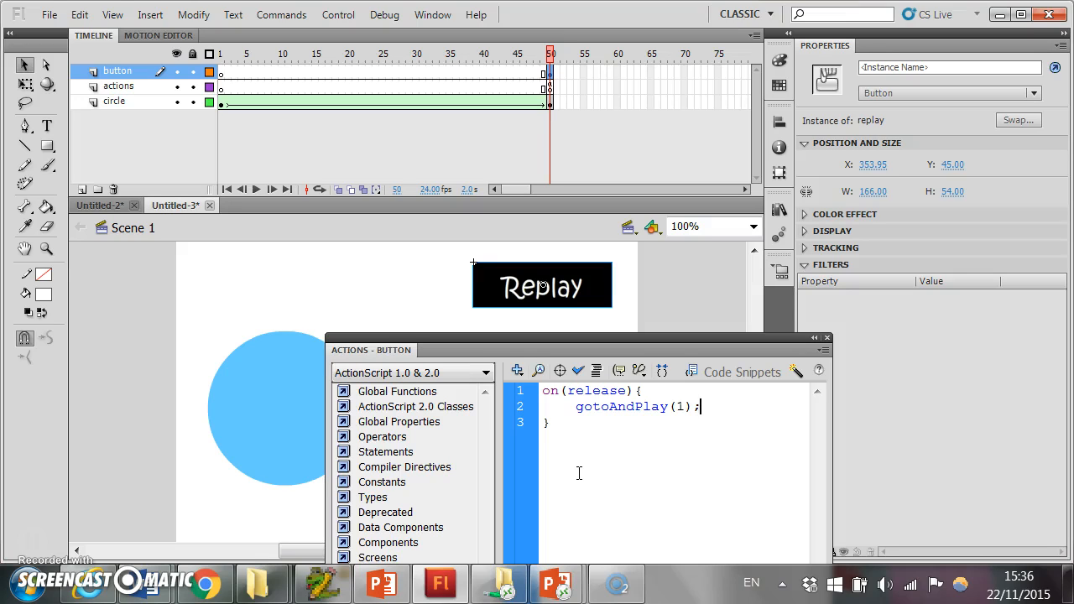
pyautogui.click(826, 339)
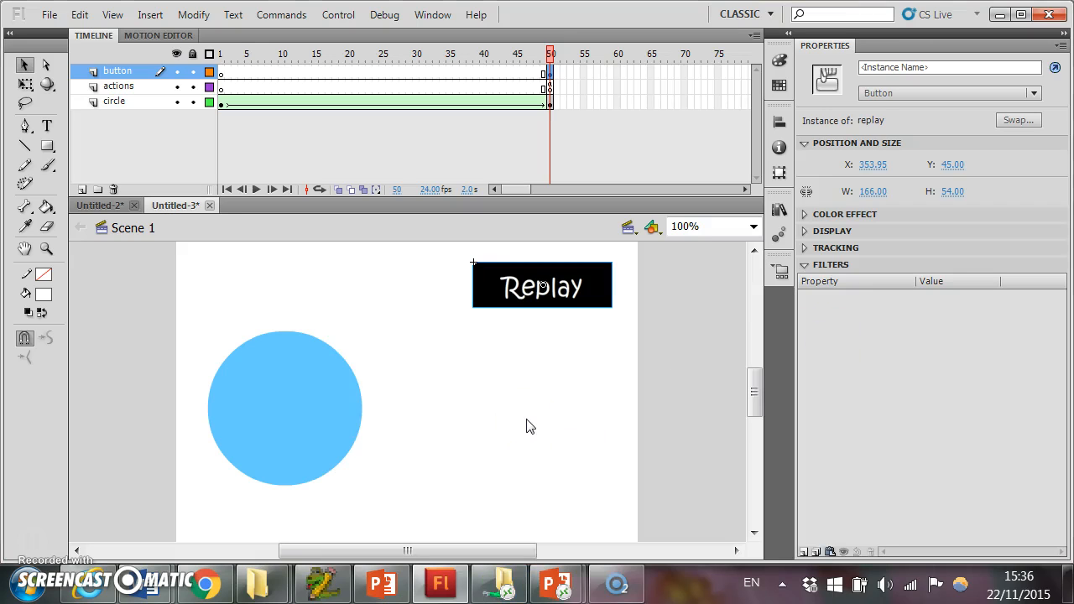